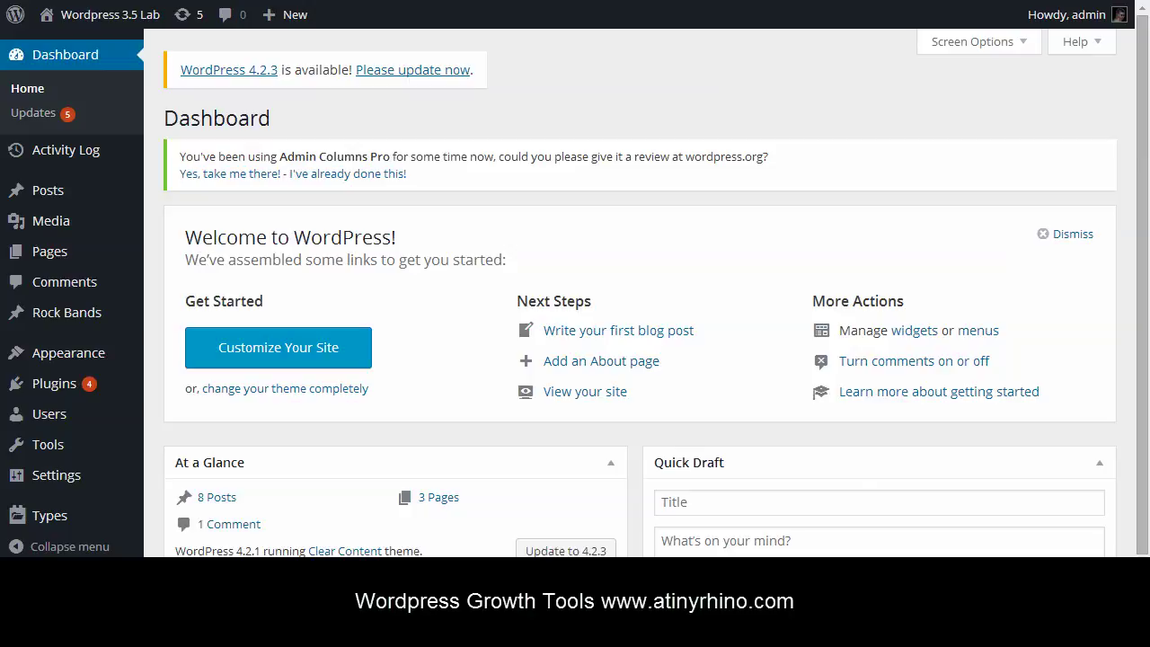
Step: Open the page for adding new plugins and look over the featured plugins
mouse_move(117, 389)
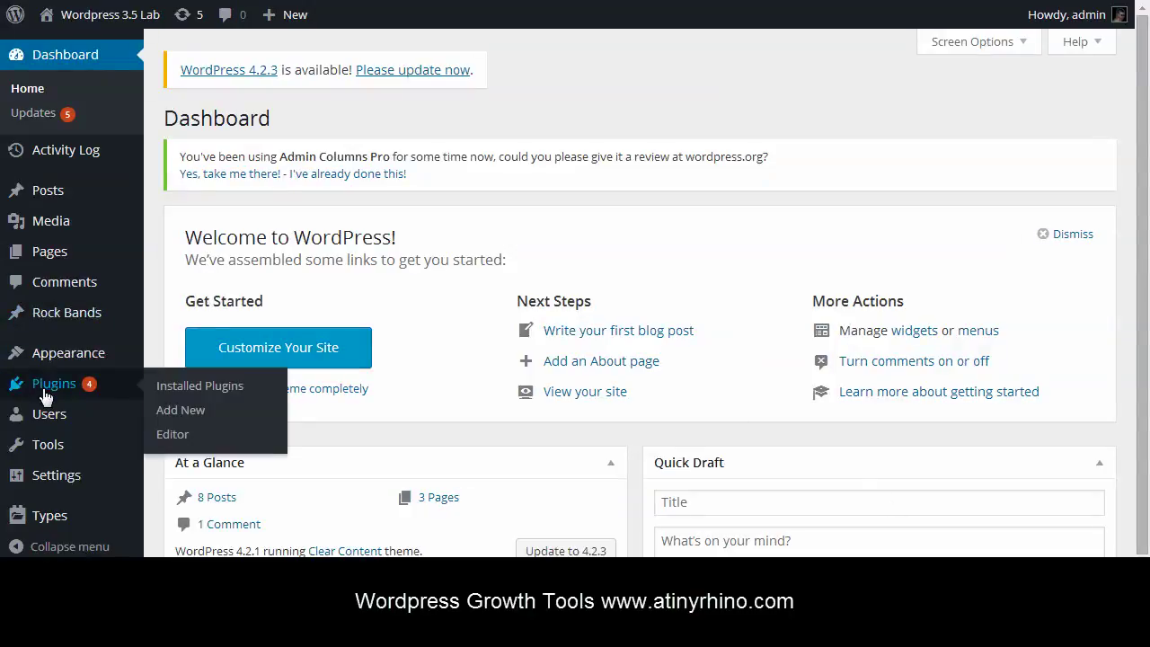
left_click(192, 412)
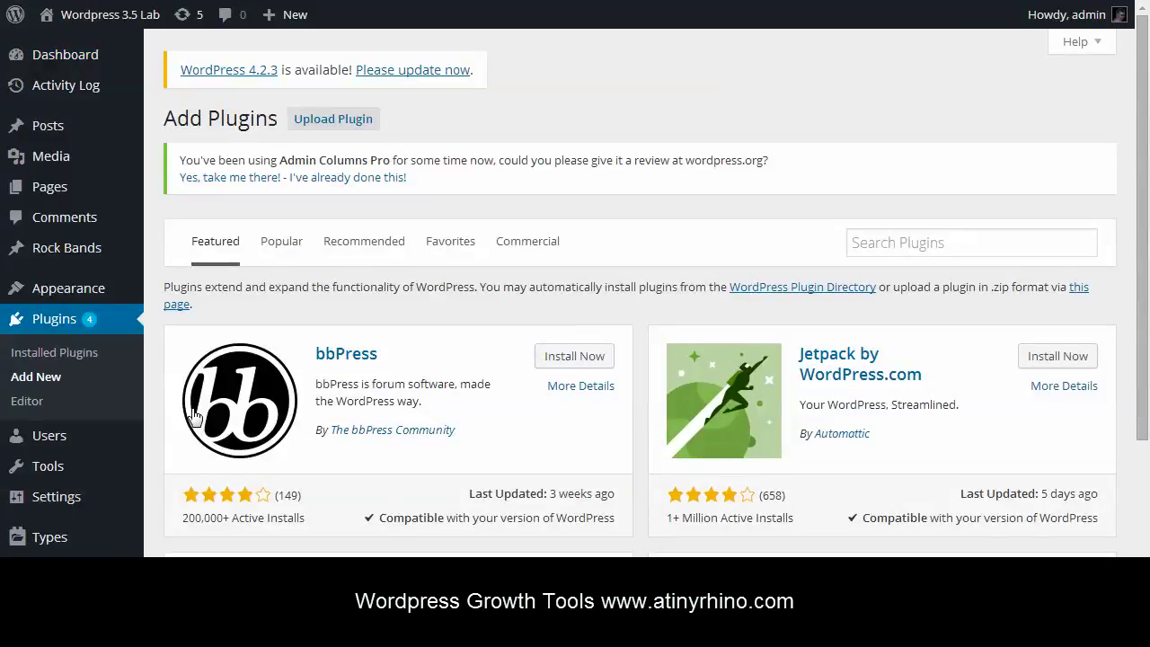
scroll(735, 385, "down", 4)
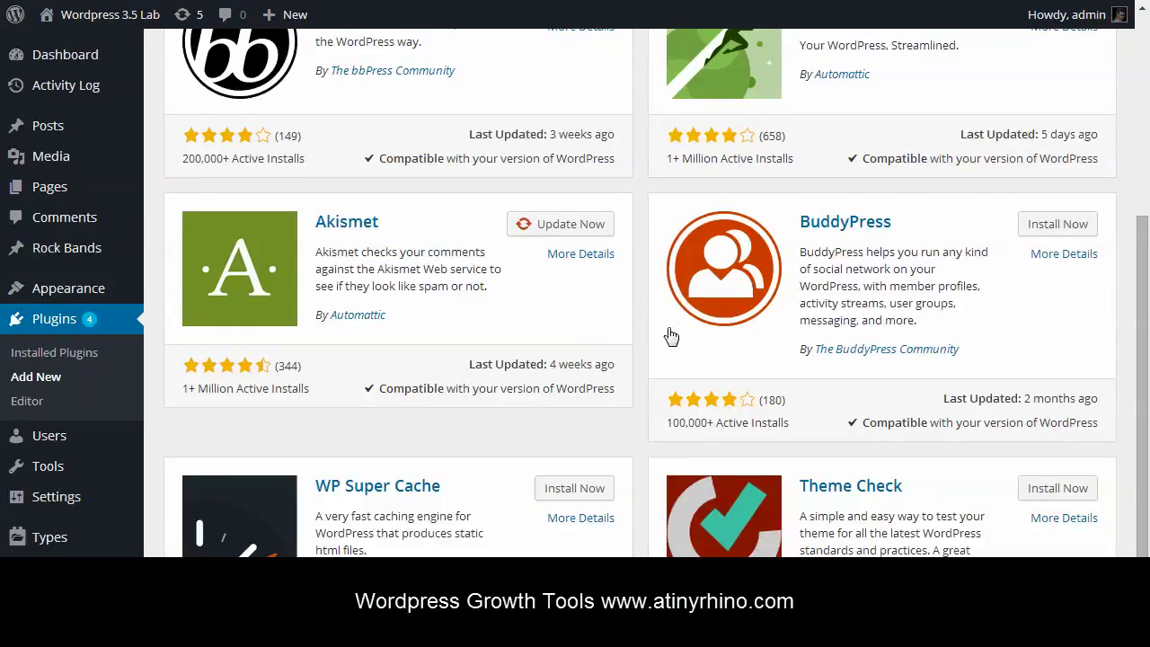
scroll(672, 336, "up", 4)
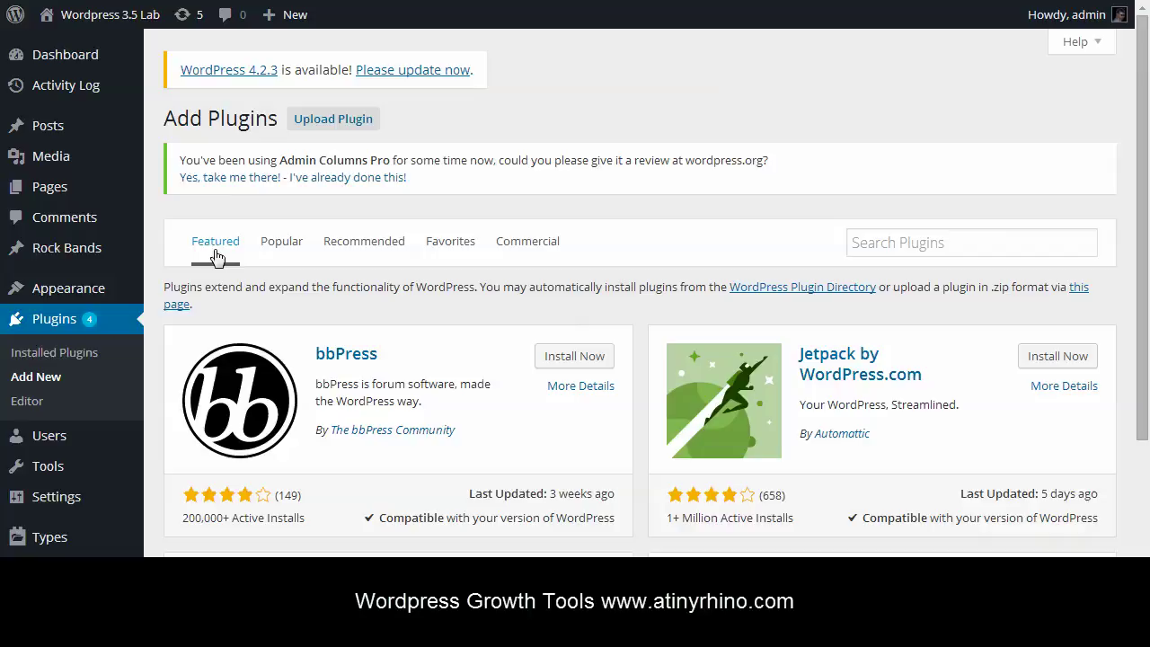
Step: View the popular plugins and the favorites listing, and return to the featured plugins
left_click(283, 248)
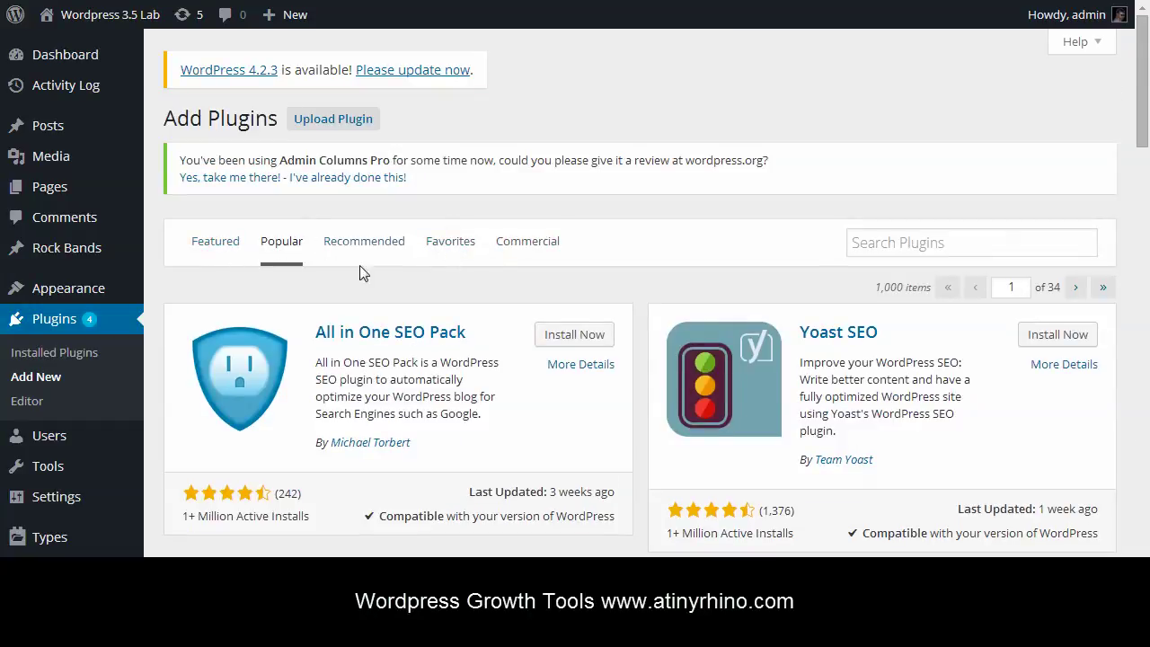
left_click(443, 250)
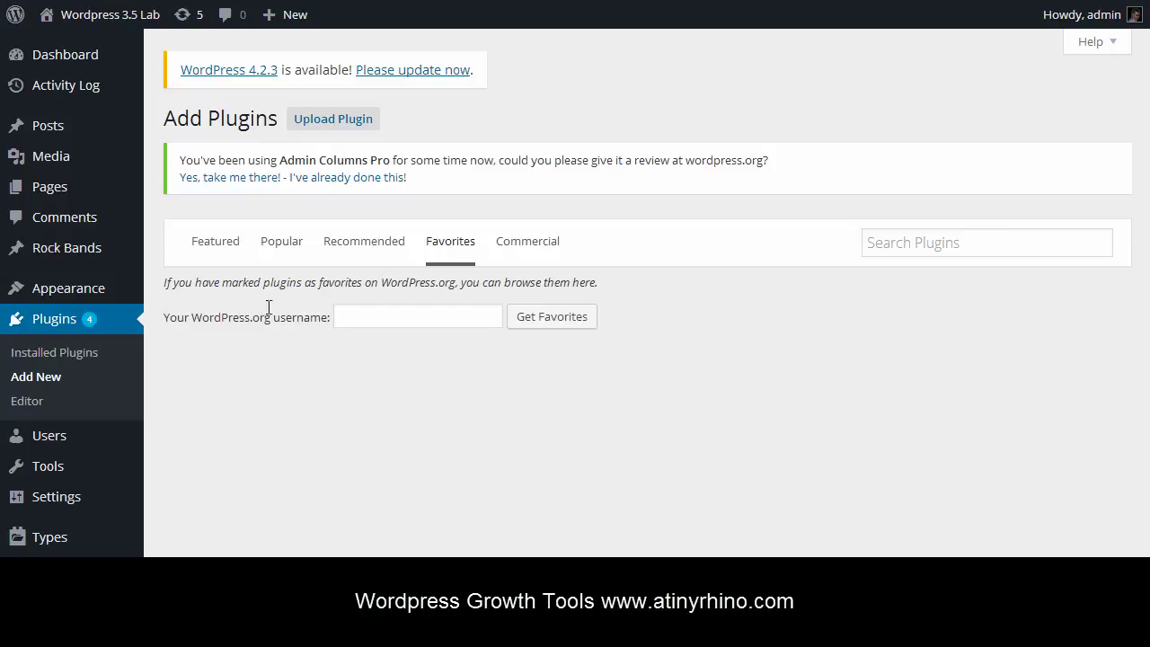
left_click(209, 249)
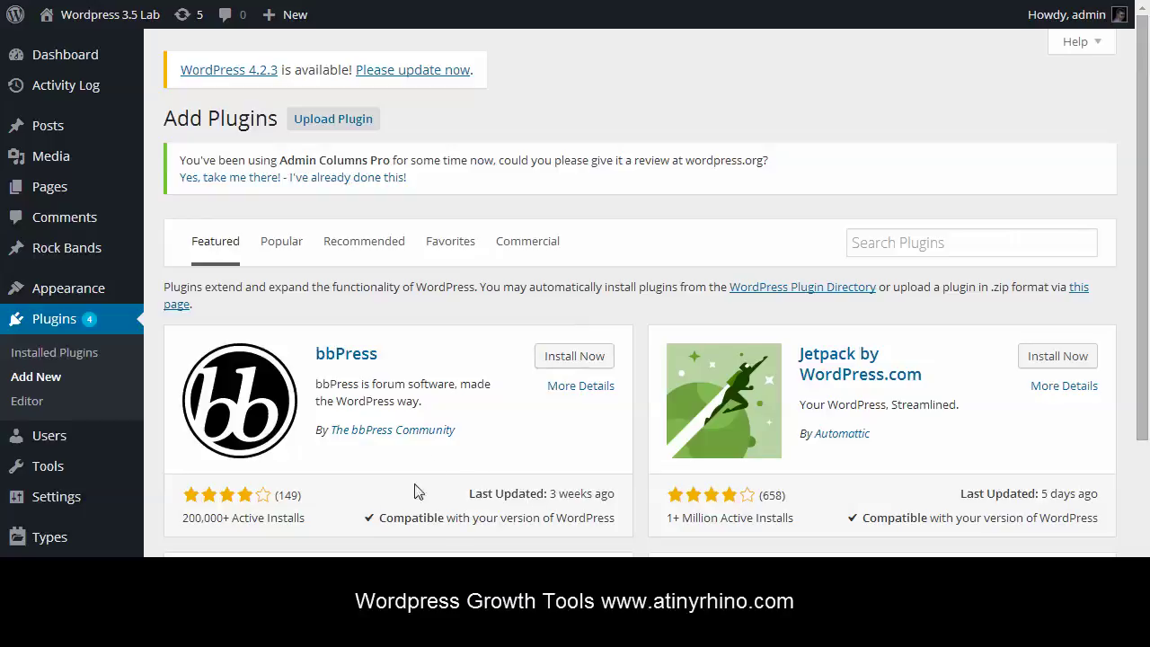
Step: Examine the ratings, active installs, last update dates and WordPress compatibility of the featured plugins
scroll(515, 454, "down", 2)
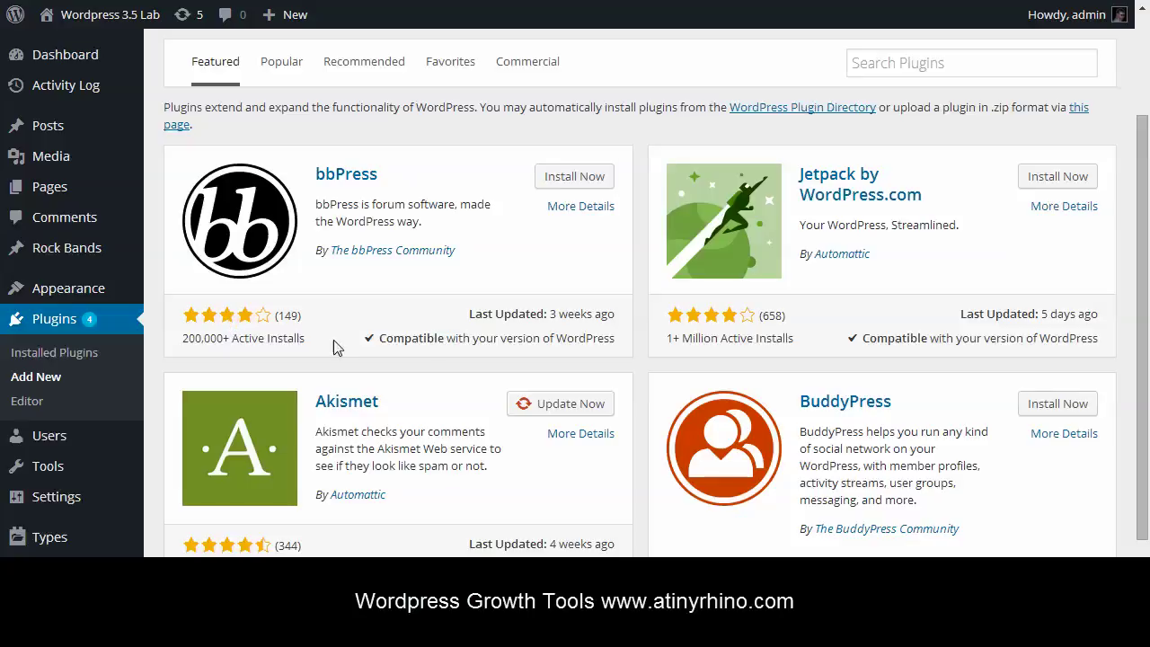
scroll(458, 389, "down", 2)
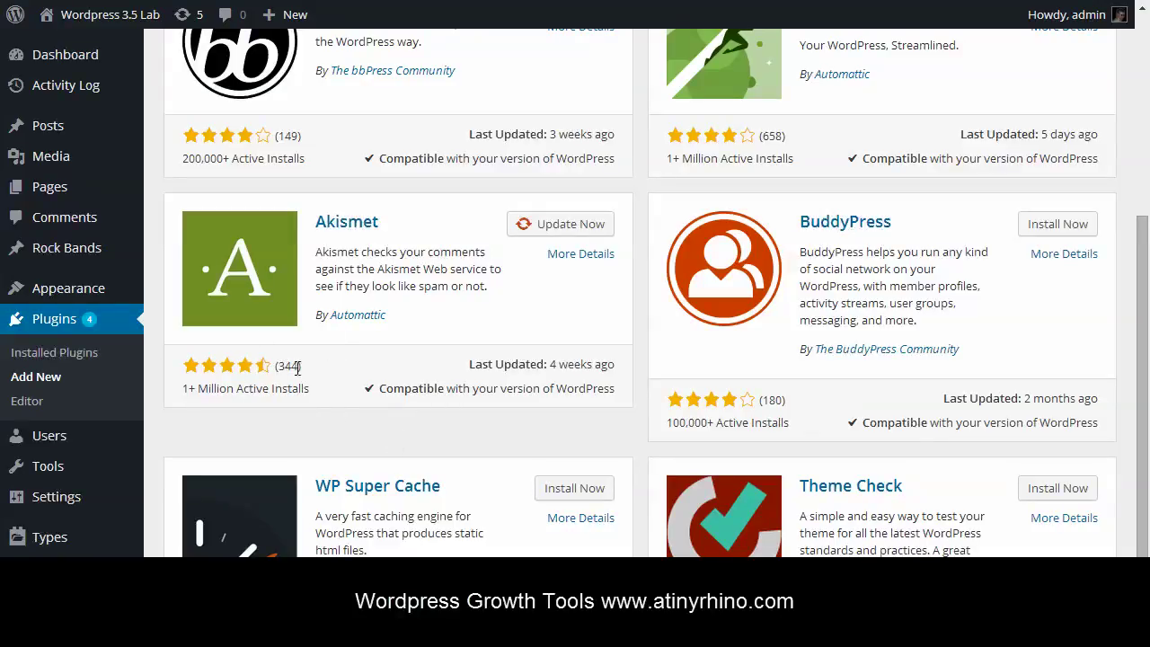
scroll(310, 382, "up", 2)
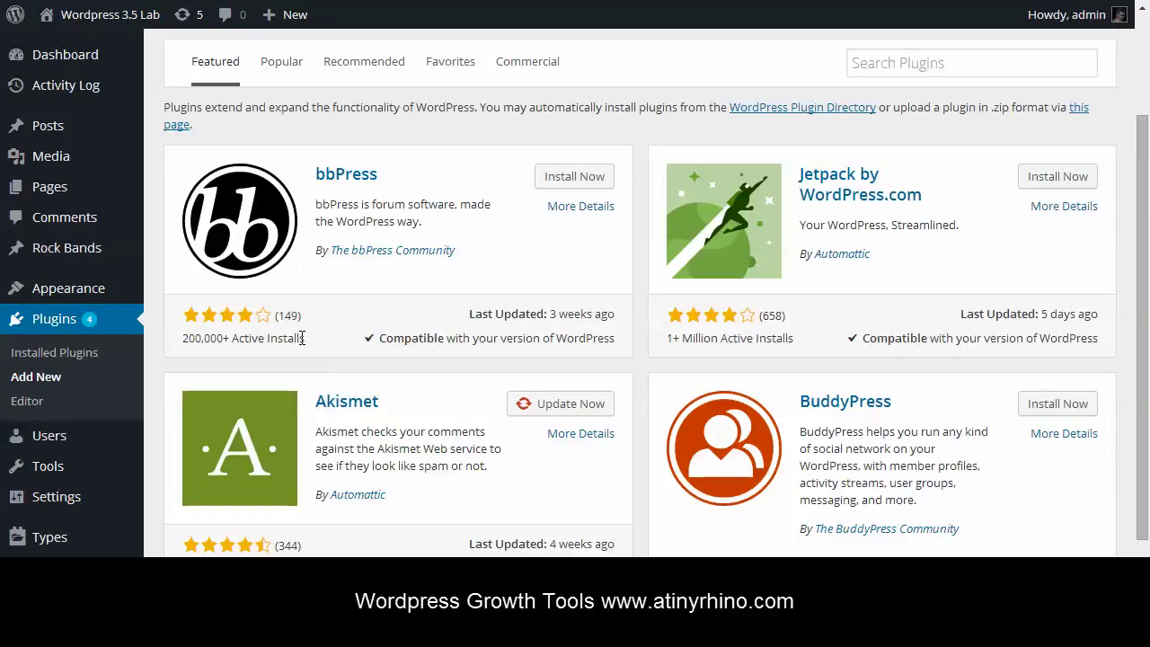
scroll(378, 455, "down", 2)
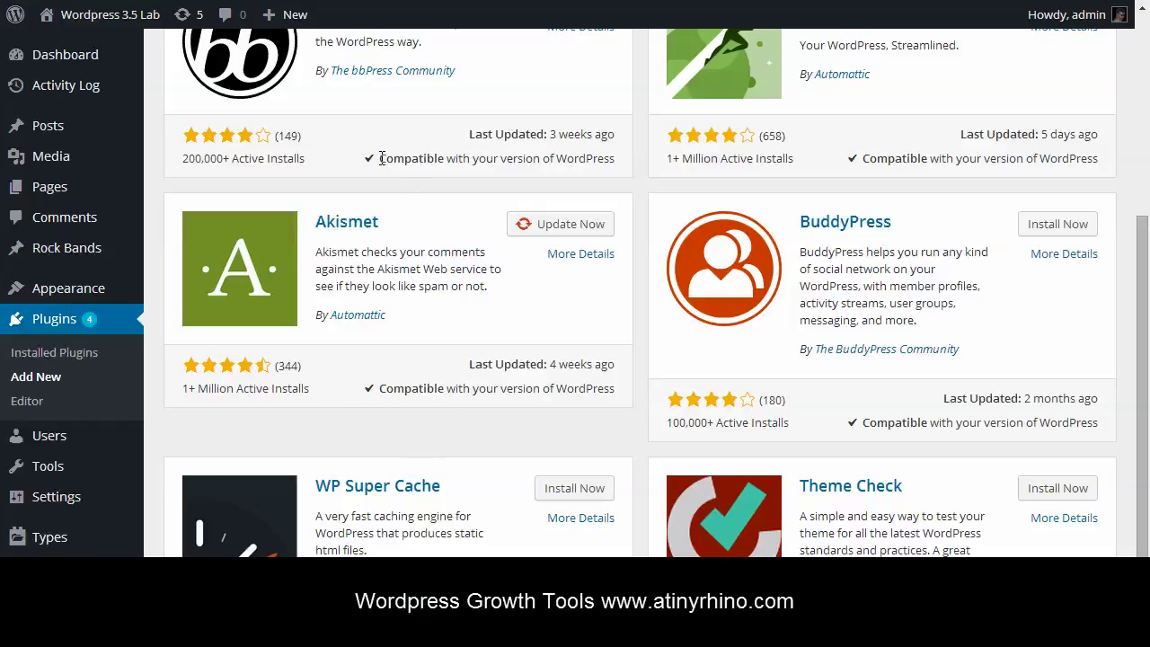
left_click_drag(381, 158, 617, 157)
left_click(618, 158)
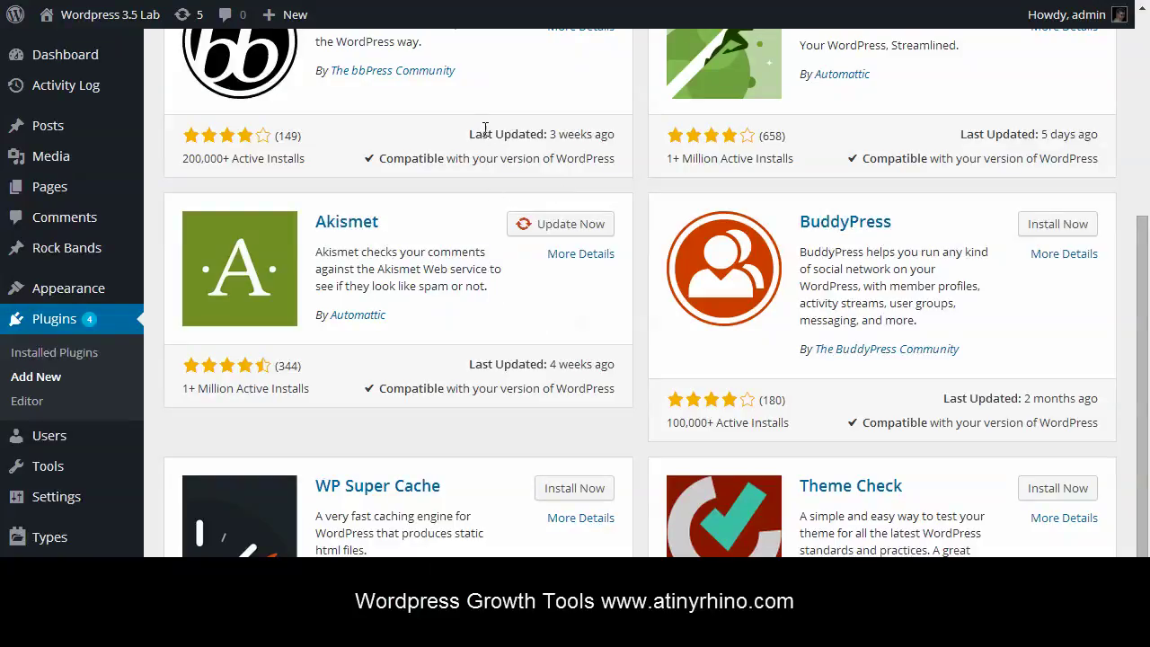
left_click_drag(381, 162, 617, 165)
left_click(617, 165)
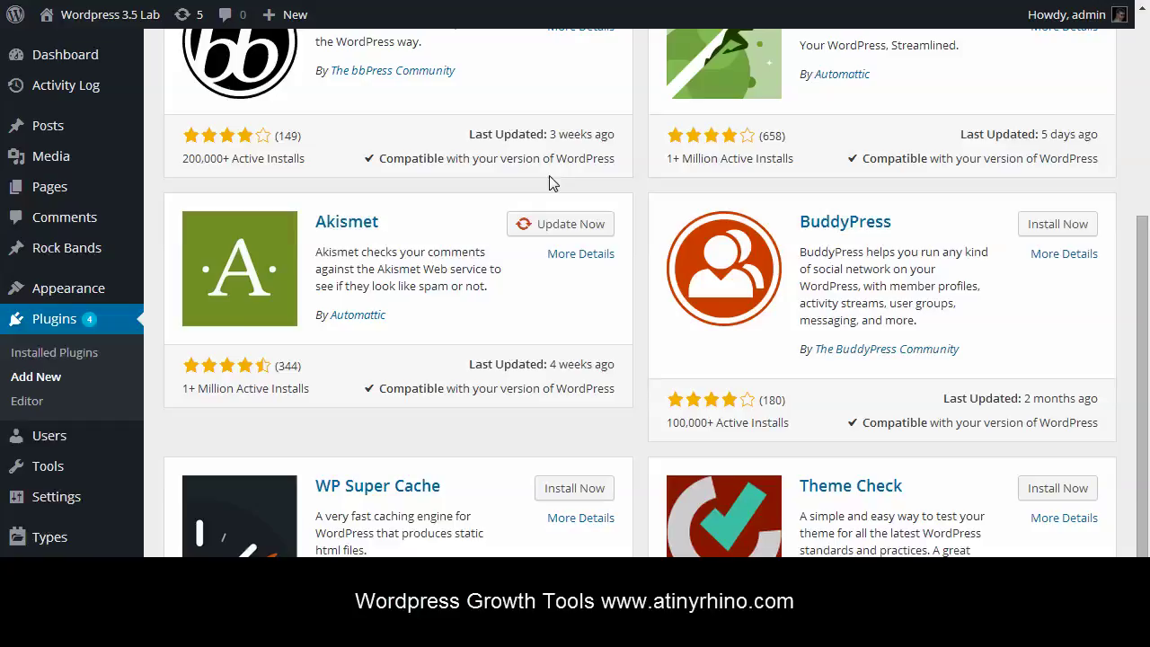
scroll(551, 183, "up", 4)
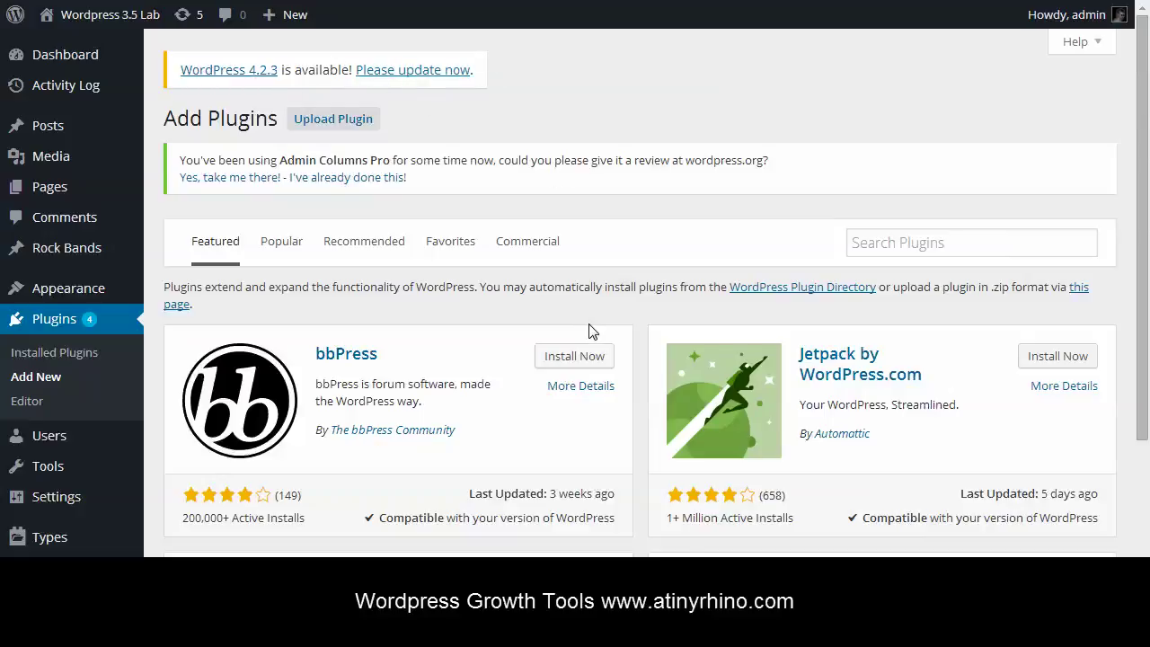
Step: Install the WP Super Cache plugin from the featured plugins and activate it
scroll(588, 331, "down", 3)
scroll(590, 322, "down", 2)
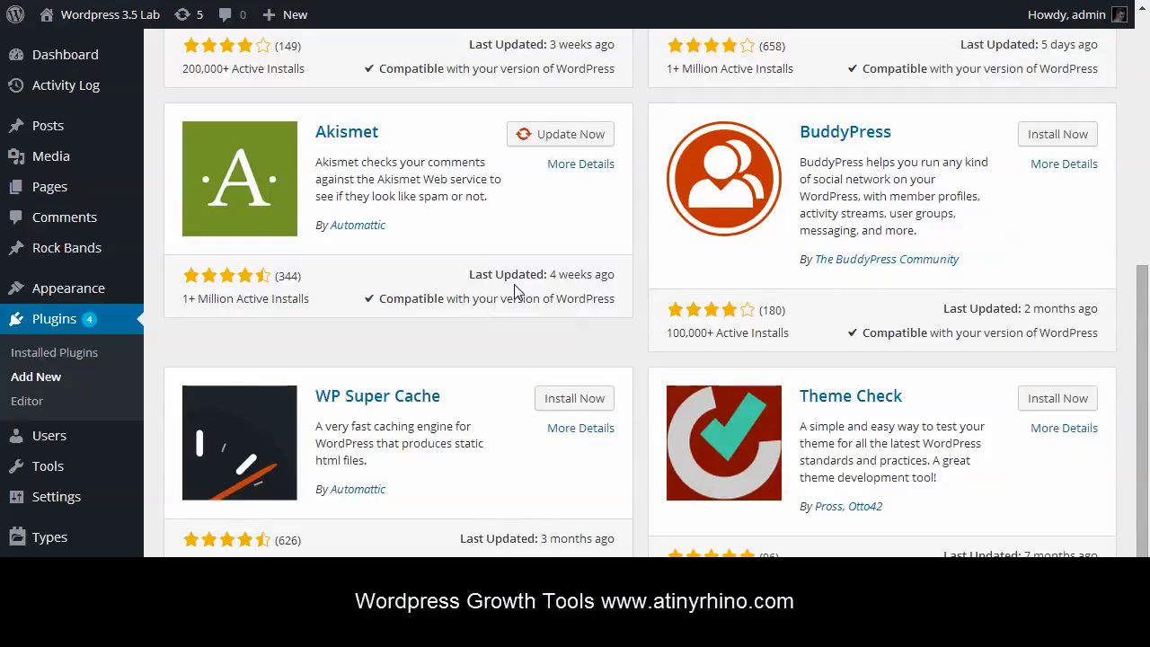
scroll(506, 277, "down", 1)
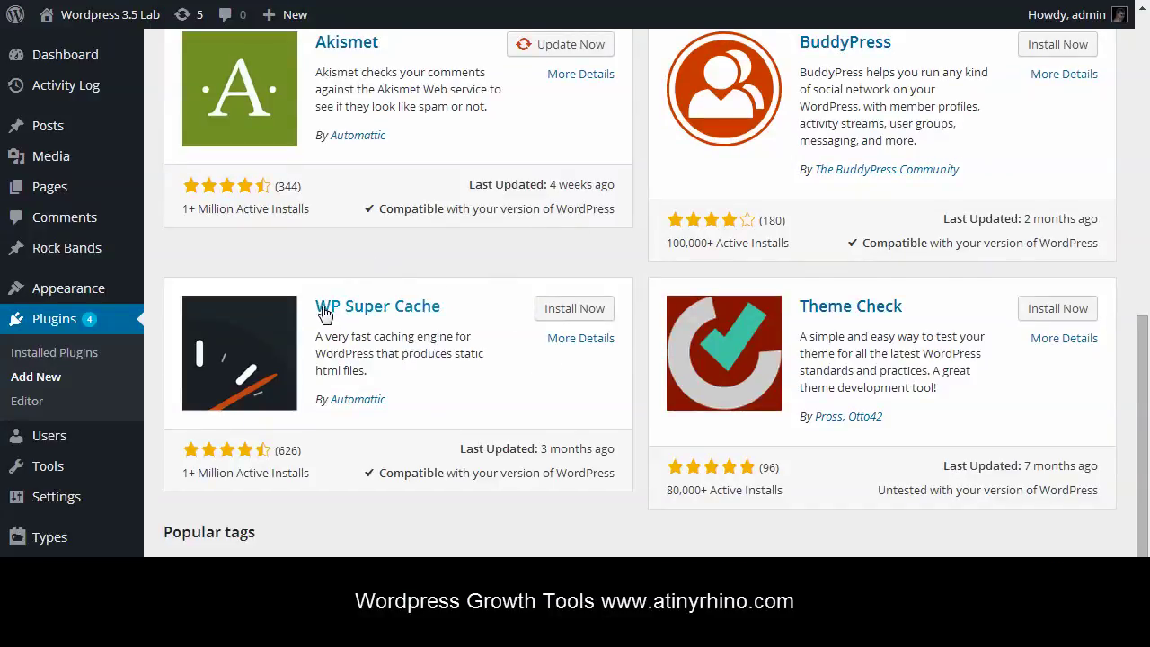
left_click(576, 317)
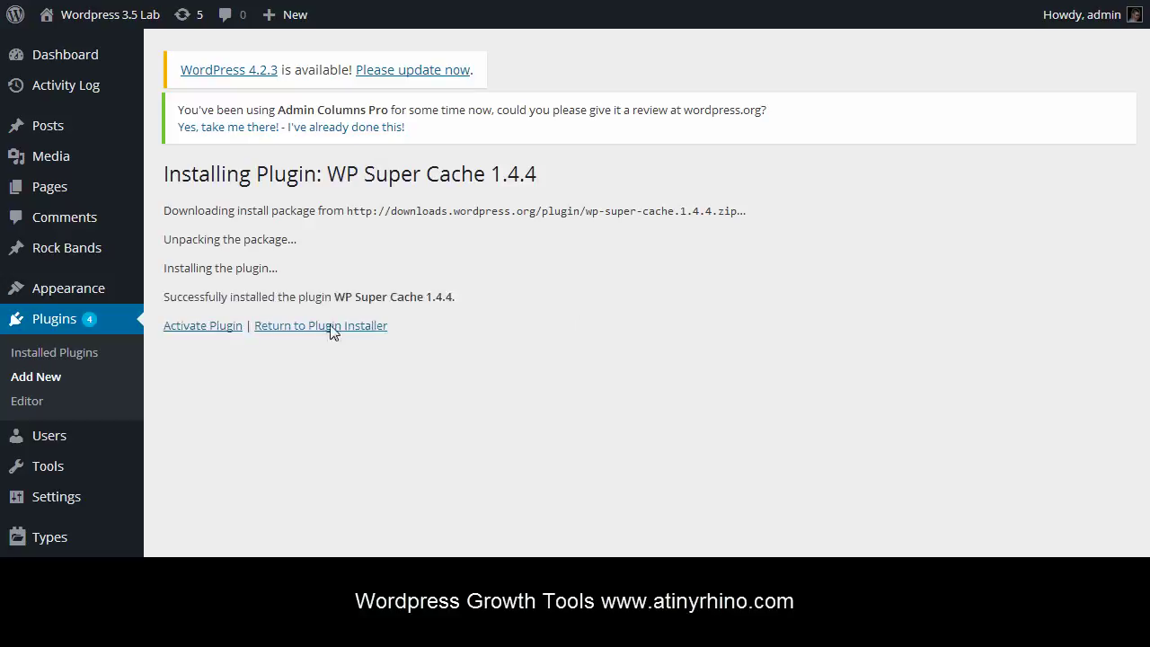
left_click(193, 328)
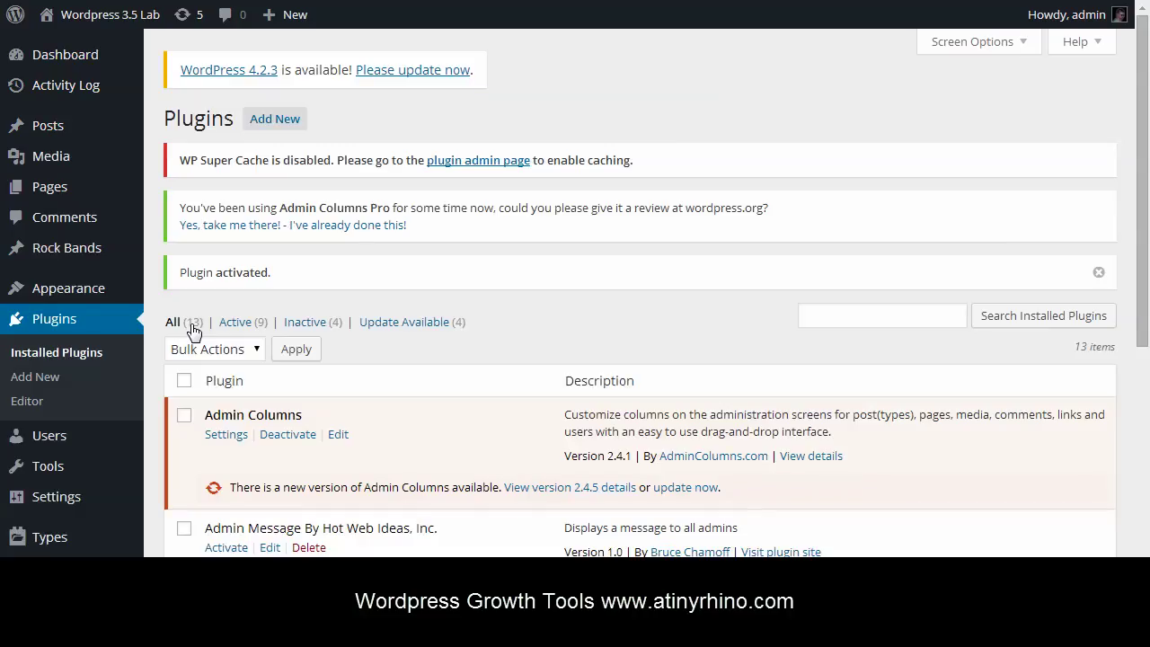
Step: Look through the installed plugins list for the WP Super Cache entry
scroll(377, 308, "down", 8)
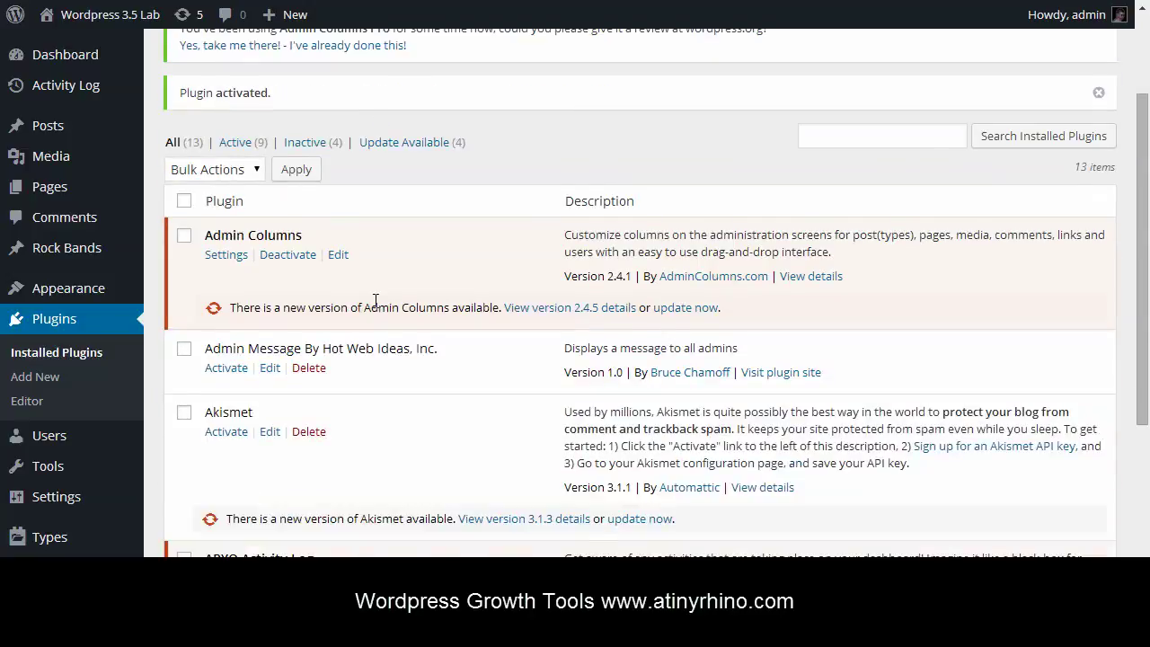
scroll(376, 308, "down", 5)
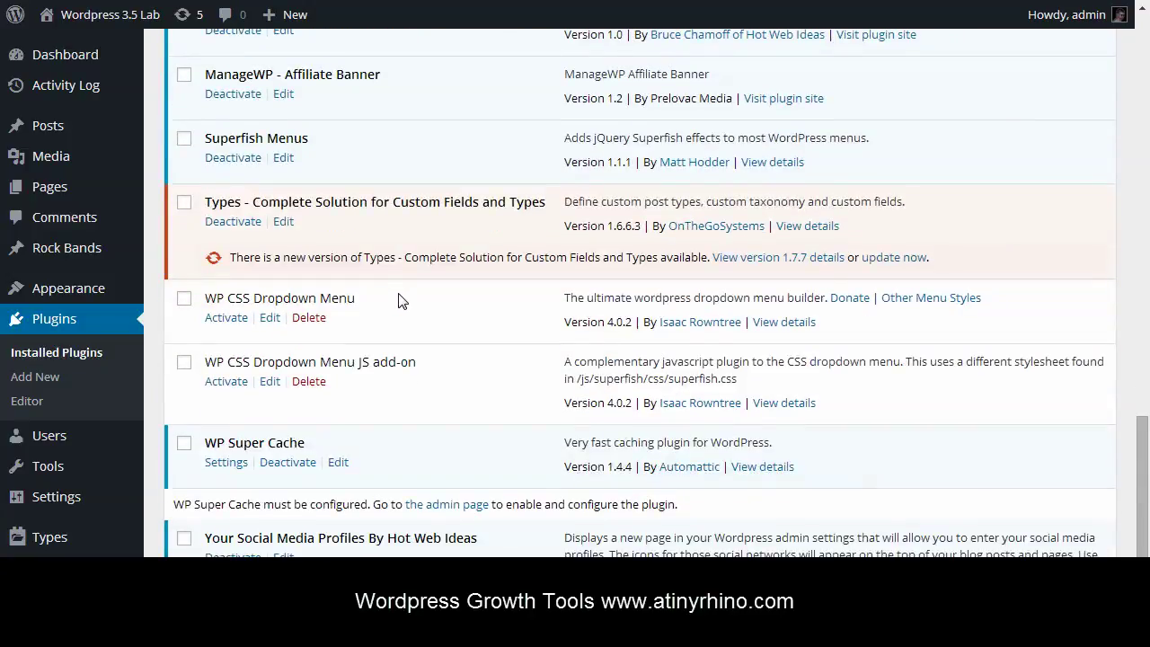
scroll(404, 301, "up", 10)
scroll(404, 301, "up", 3)
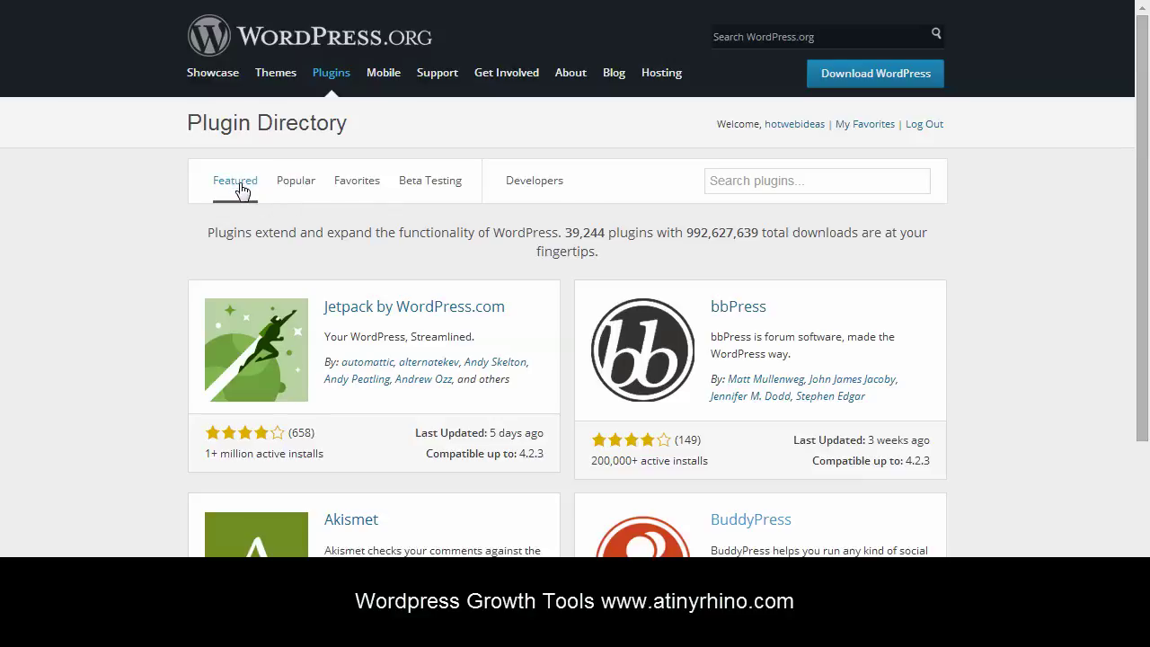
Step: Switch to the WordPress.org Plugin Directory and view its popular, favorite and featured plugin listings
left_click(289, 192)
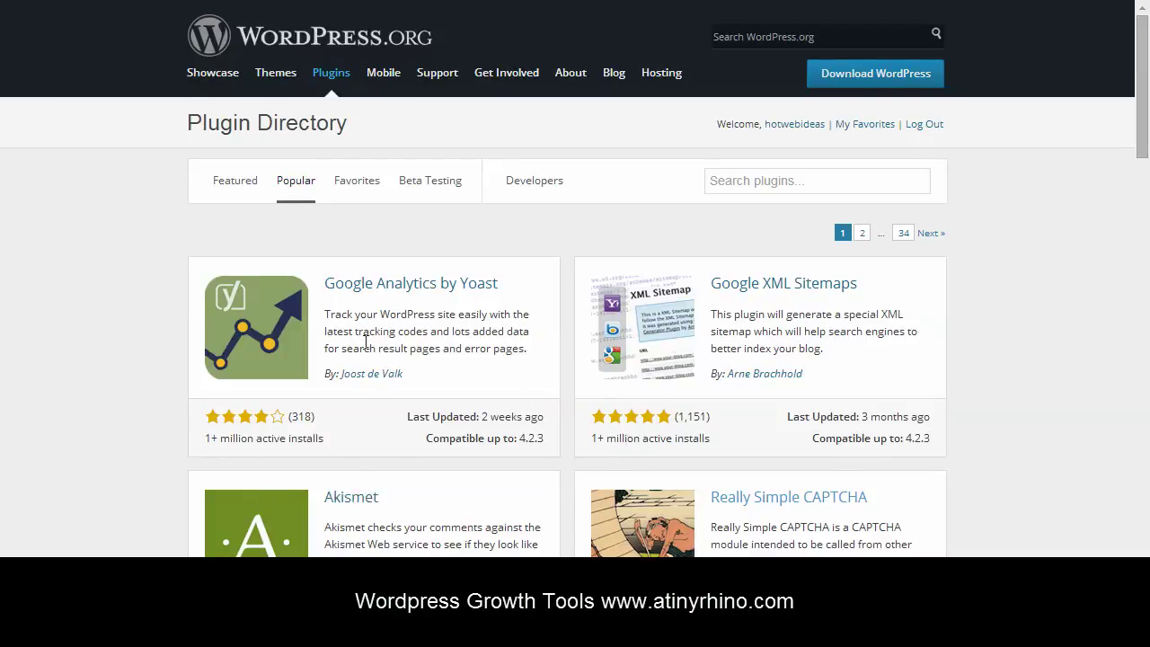
left_click(363, 185)
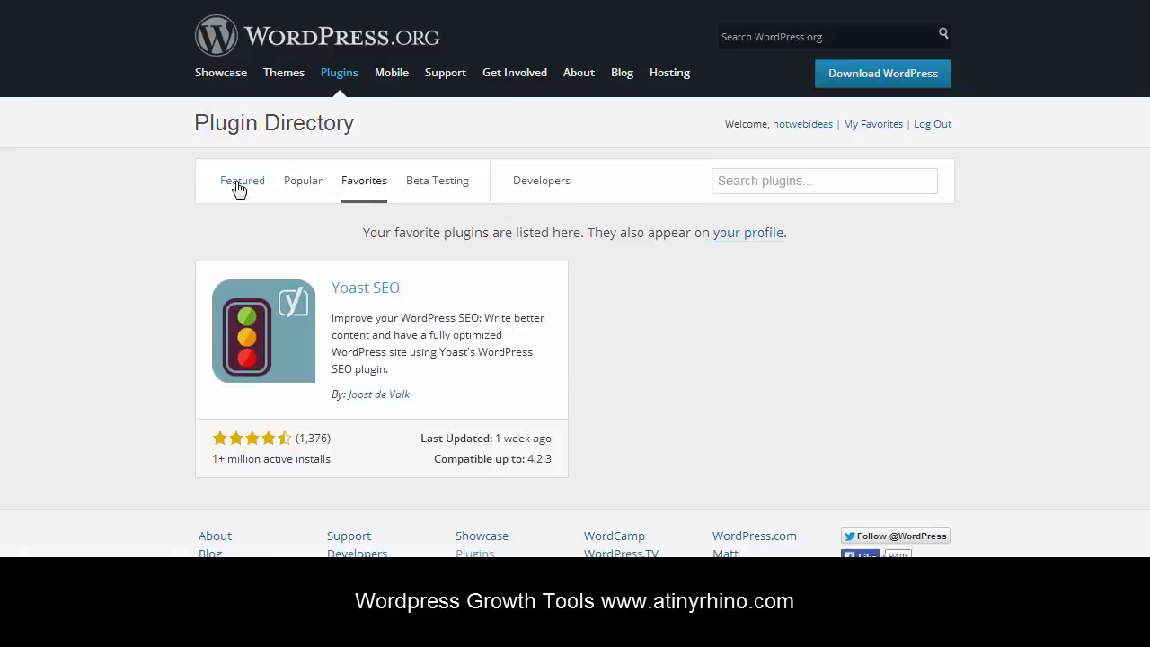
left_click(236, 184)
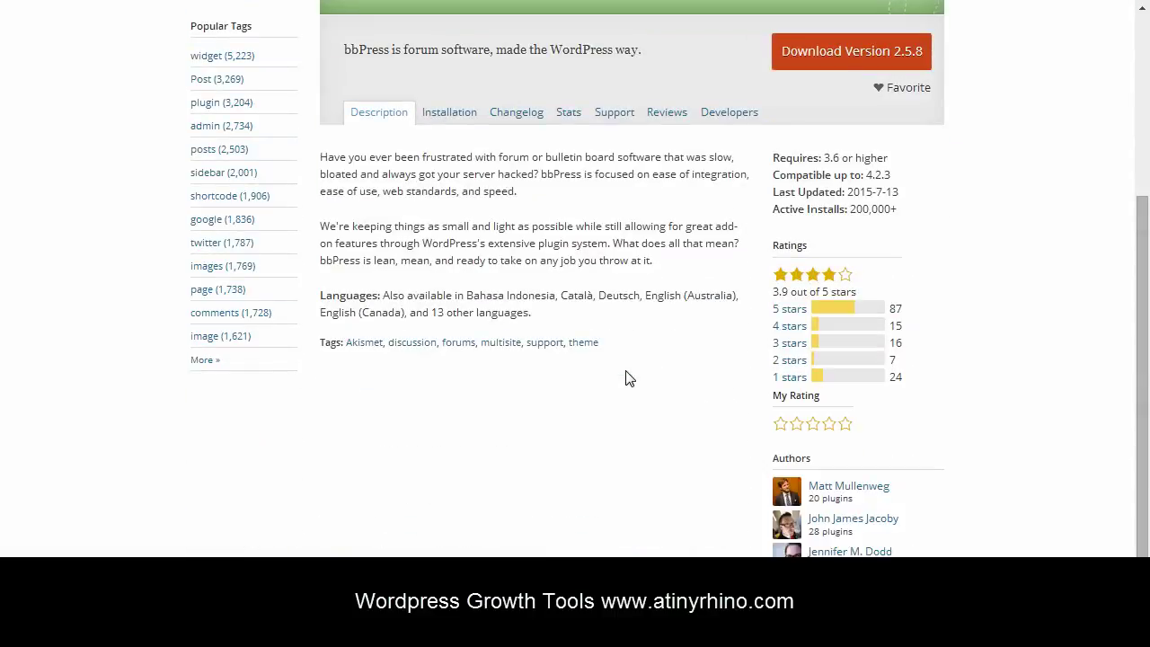
Step: Rate the bbPress plugin two stars on its WordPress.org page and mark it as a favorite
scroll(627, 373, "up", 4)
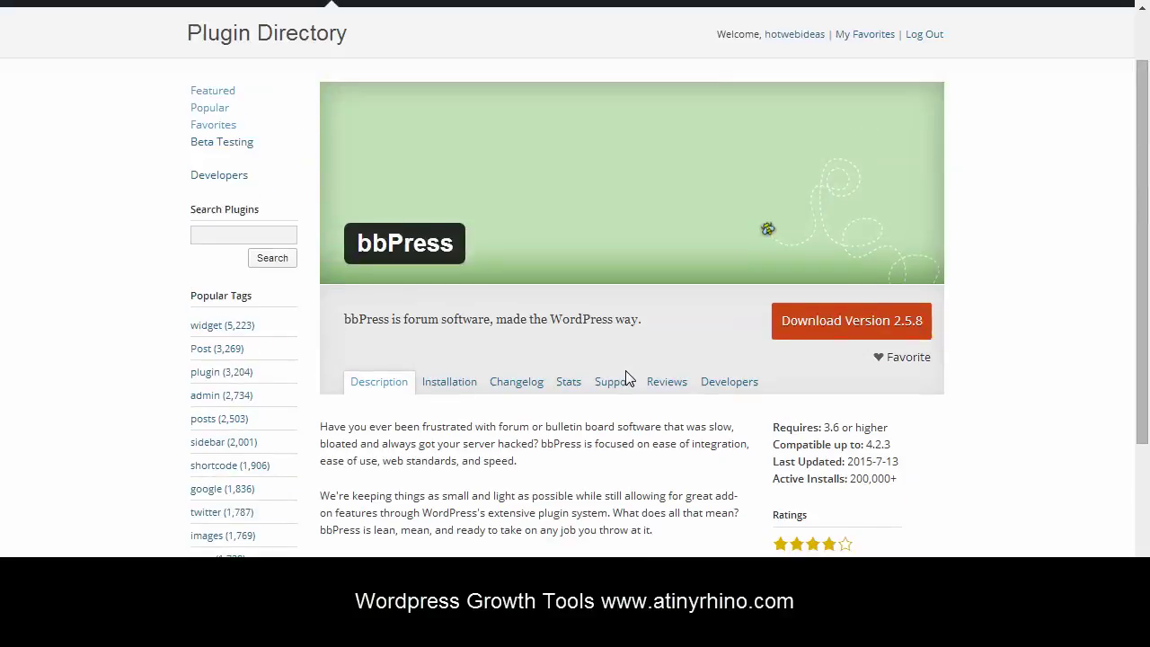
scroll(625, 371, "down", 2)
left_click(796, 513)
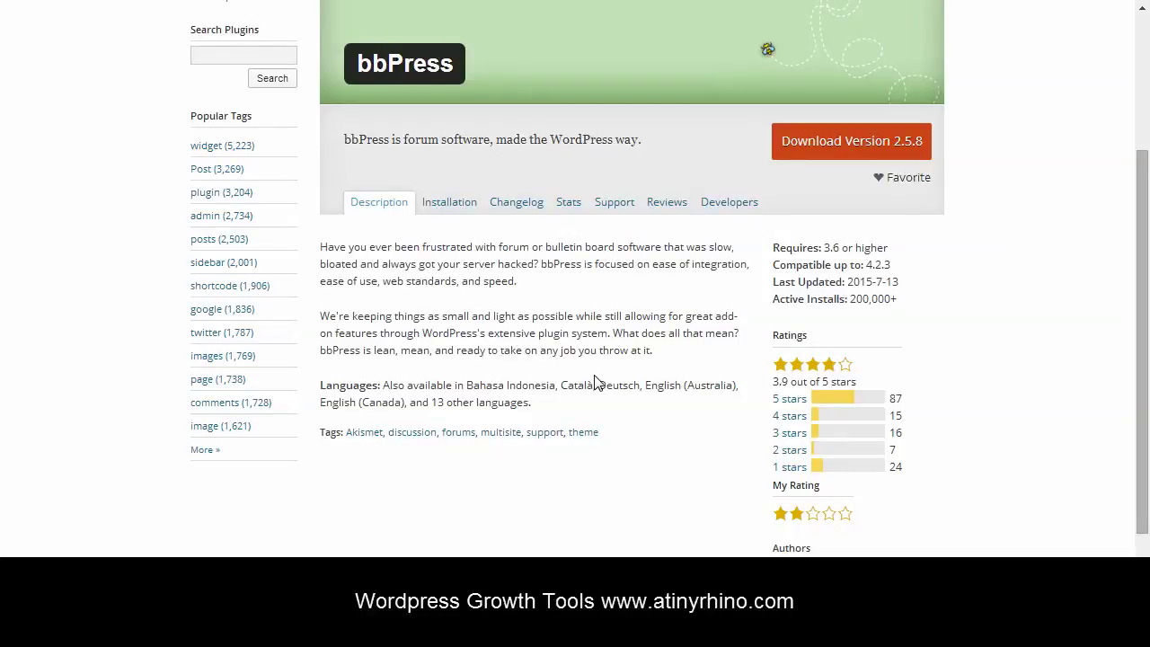
scroll(603, 378, "up", 3)
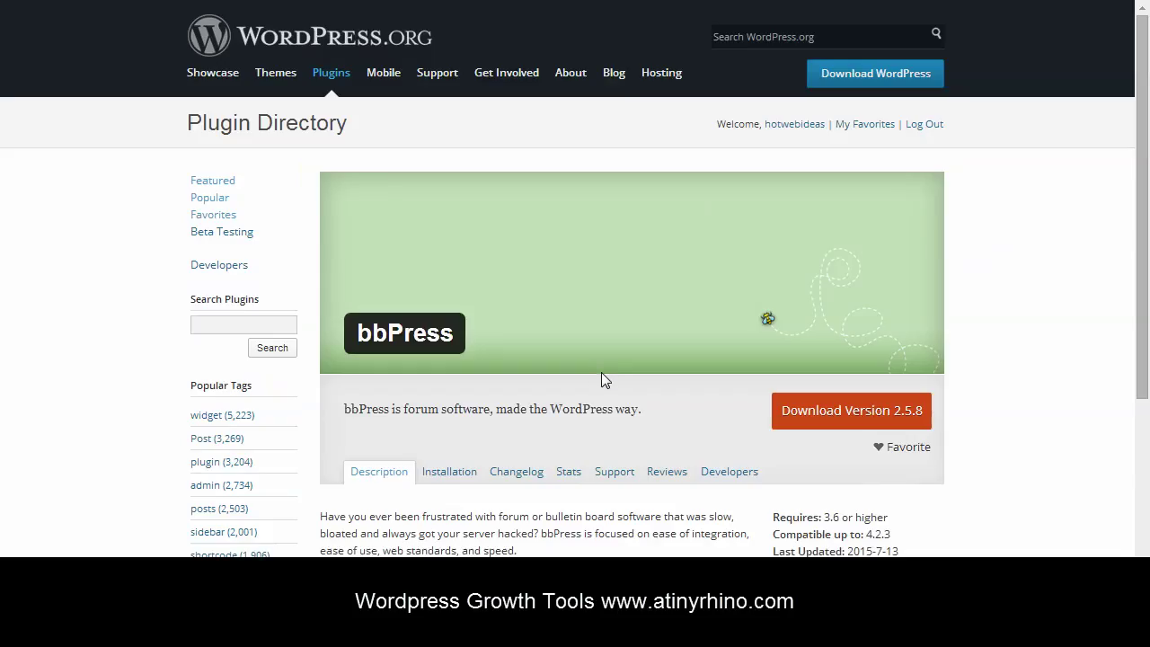
left_click(882, 449)
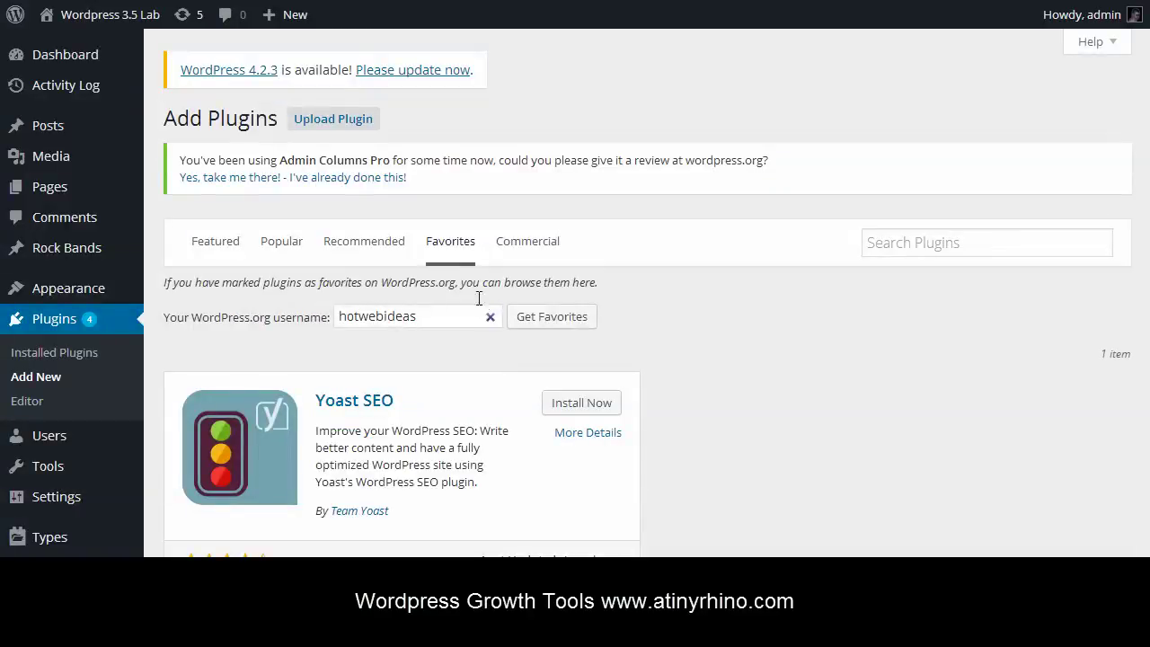
Step: Switch back to the site's Add Plugins page and view the WordPress.org account's favorite plugins
left_click(454, 245)
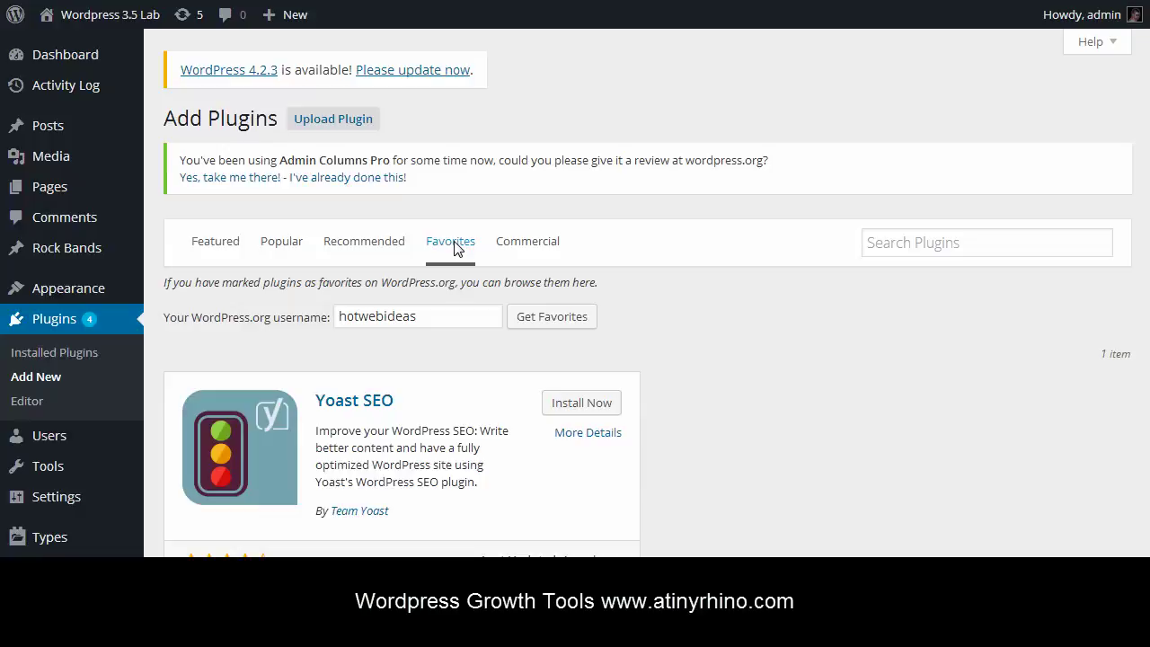